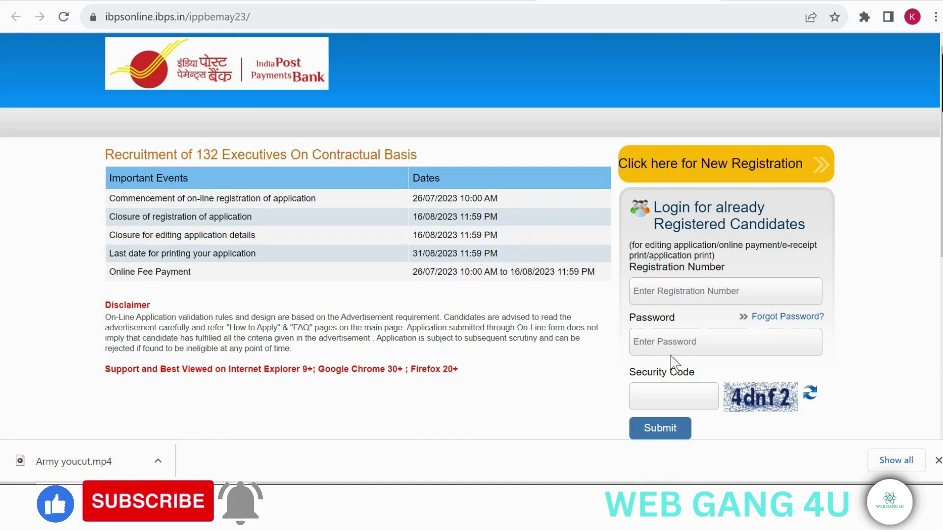
Step: Open the new registration form for the executive recruitment and go through the candidate name and confirmation fields
left_click(707, 167)
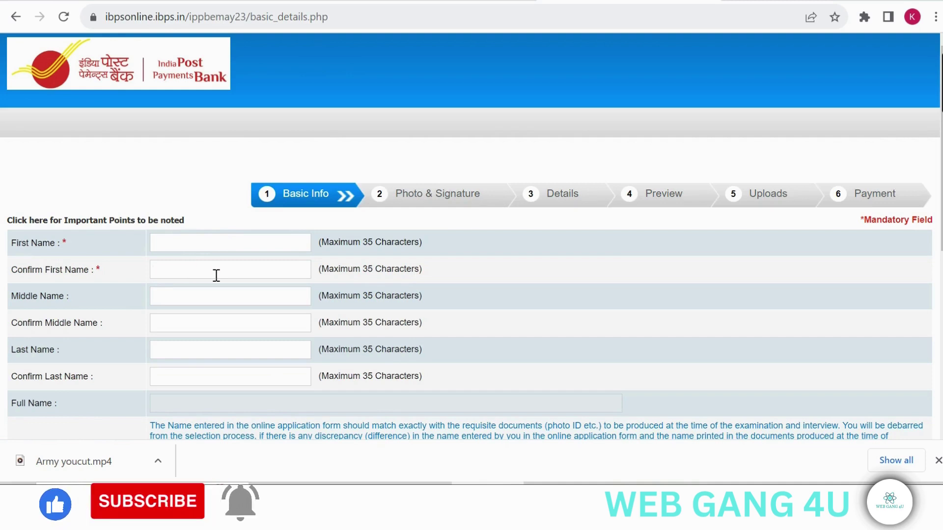
left_click(172, 296)
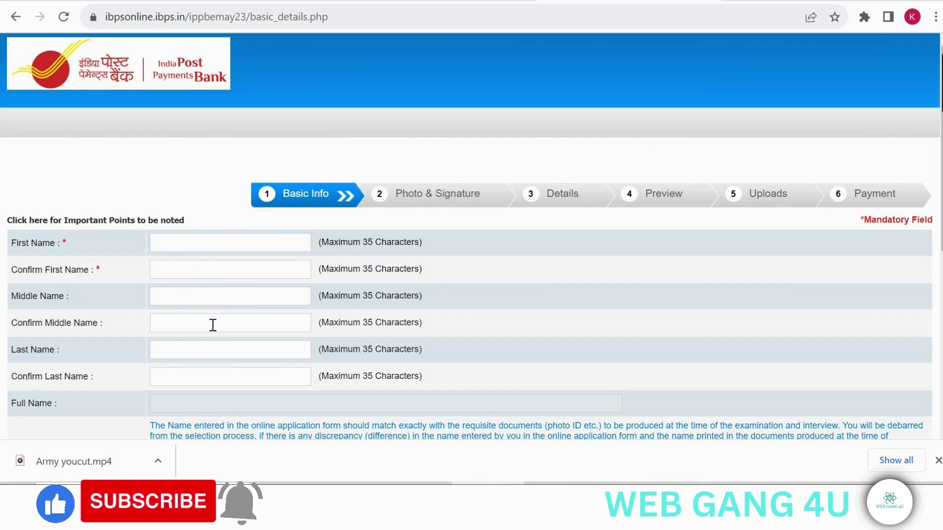
scroll(196, 327, "down", 2)
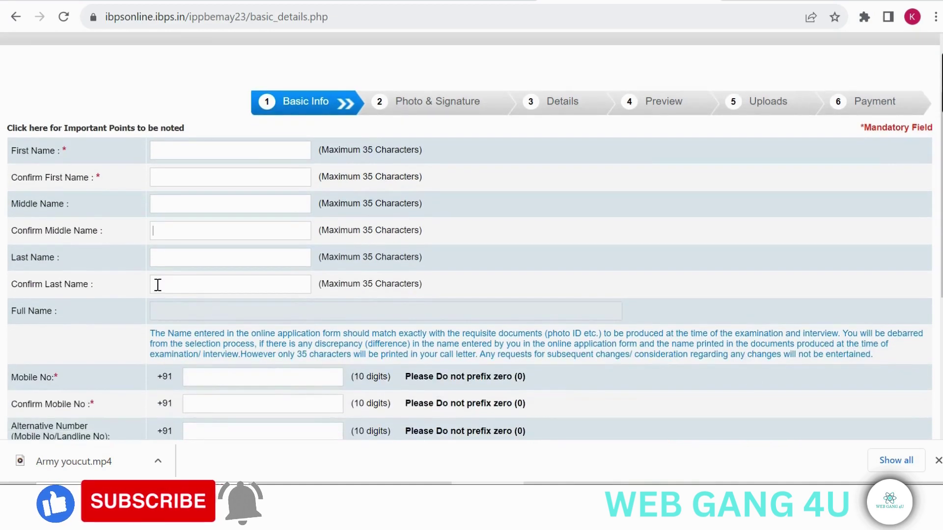
left_click(157, 259)
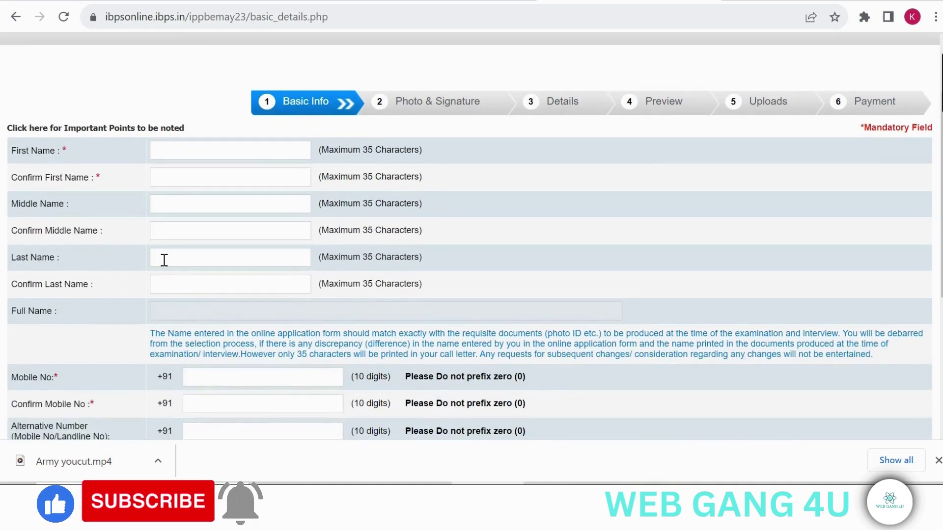
left_click(168, 279)
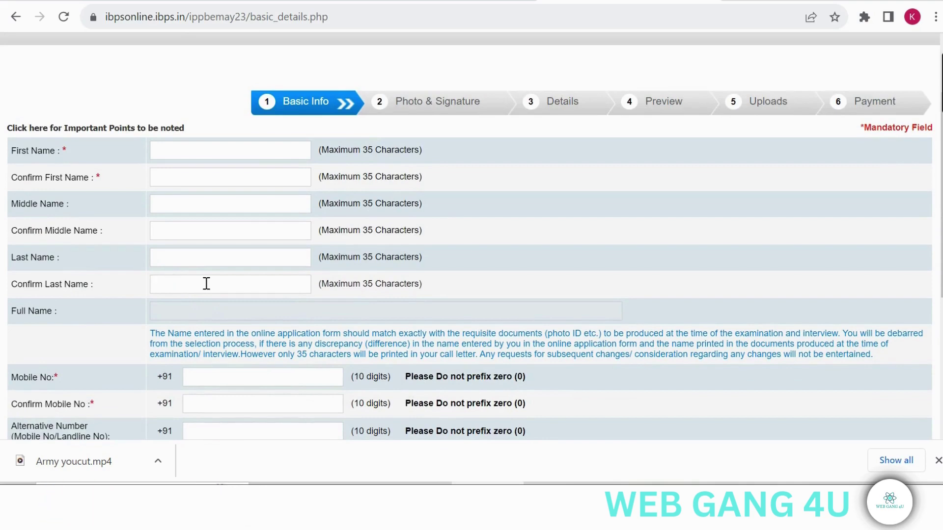
scroll(180, 290, "down", 2)
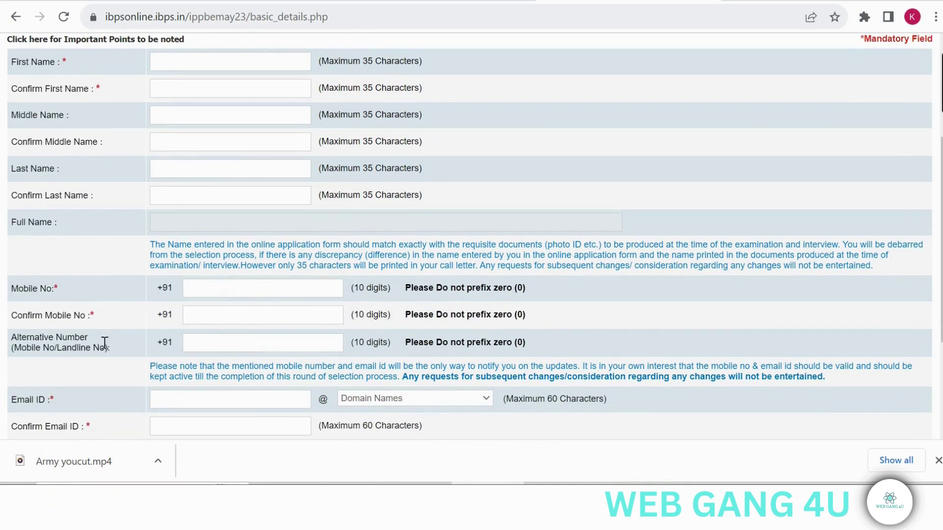
Step: Set the email domain to gmail.com and save the basic info to continue to the Photo & Signature stage
scroll(105, 344, "down", 3)
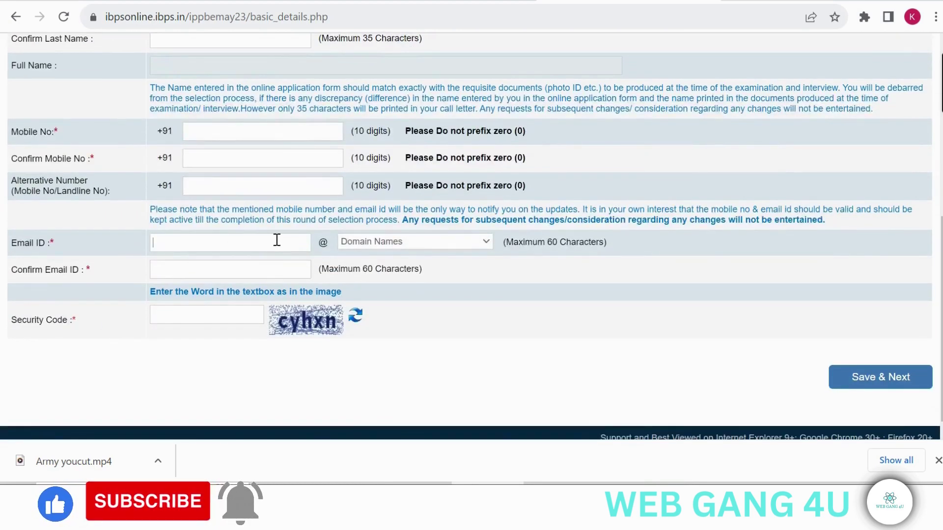
left_click(373, 242)
left_click(368, 278)
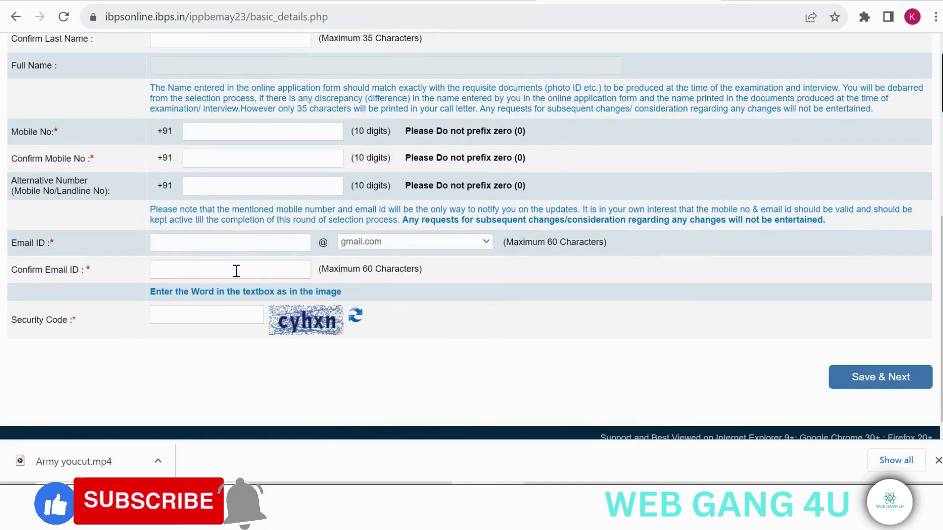
left_click(224, 320)
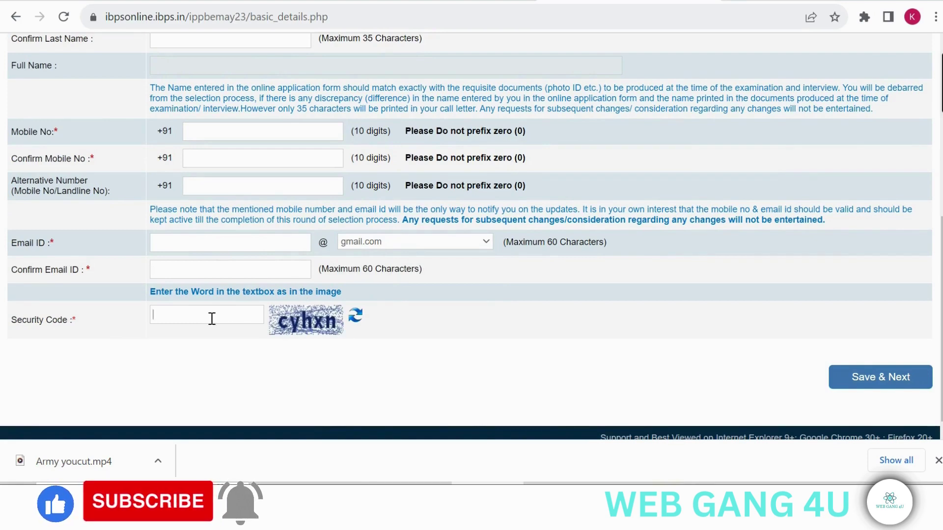
left_click(838, 378)
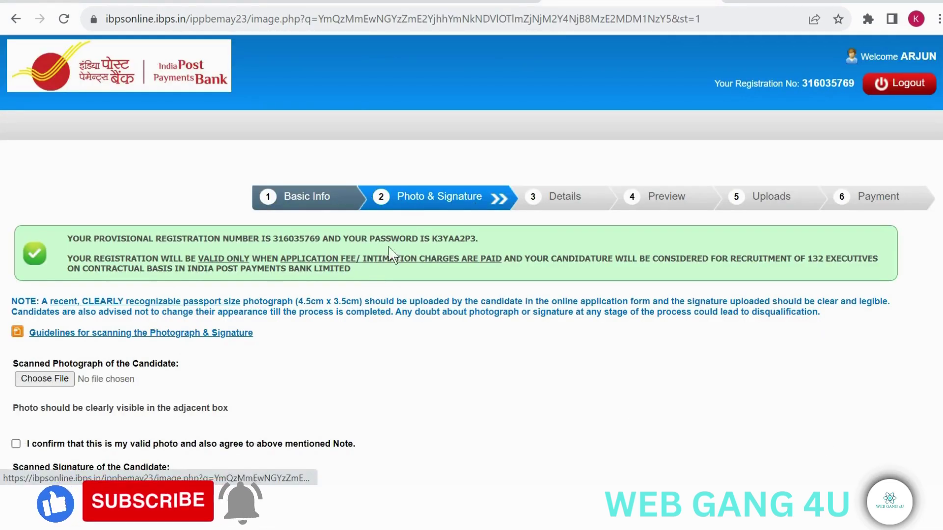
Step: Continue past the candidate's photograph and signature to the Details stage and set the category to UR
scroll(344, 265, "down", 1)
scroll(343, 265, "down", 3)
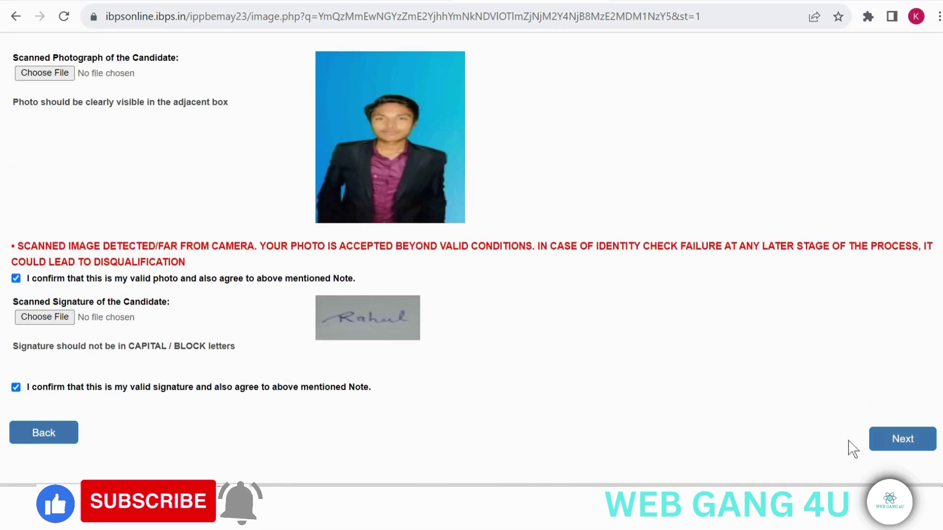
left_click(898, 444)
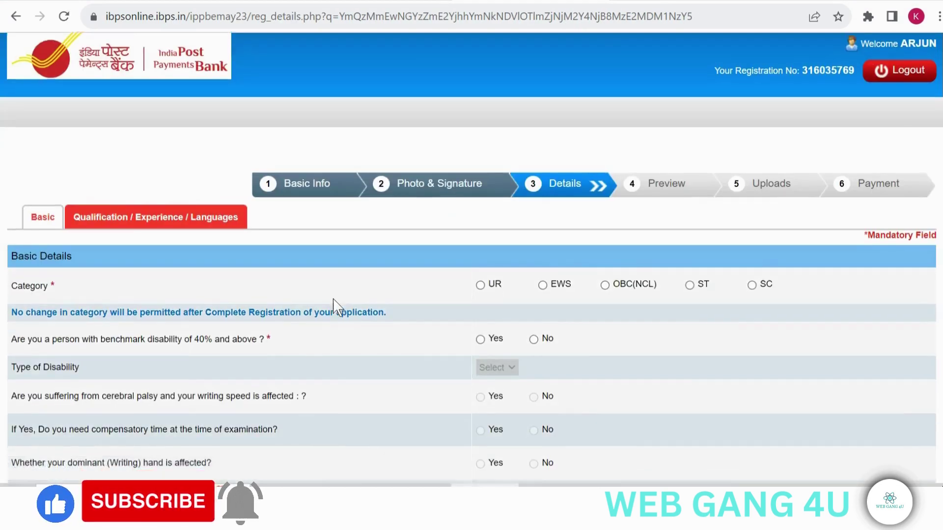
scroll(334, 307, "down", 2)
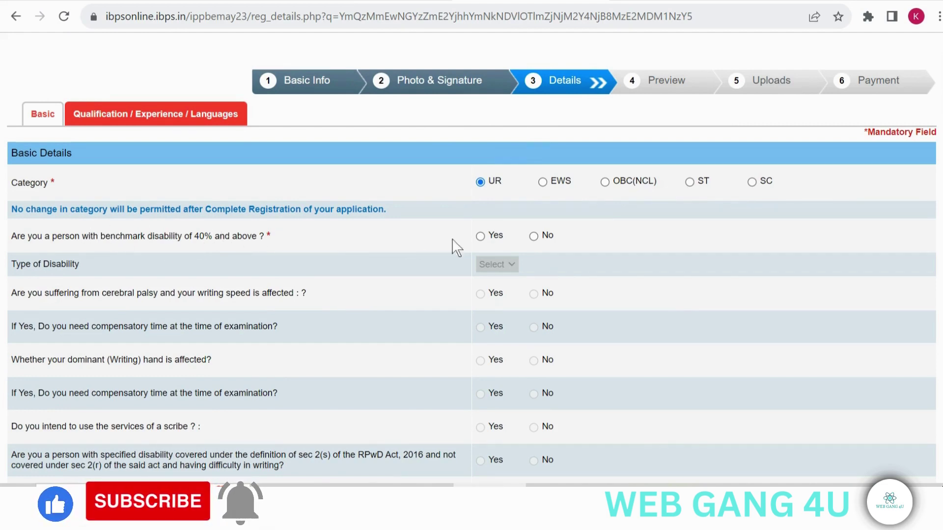
left_click(480, 237)
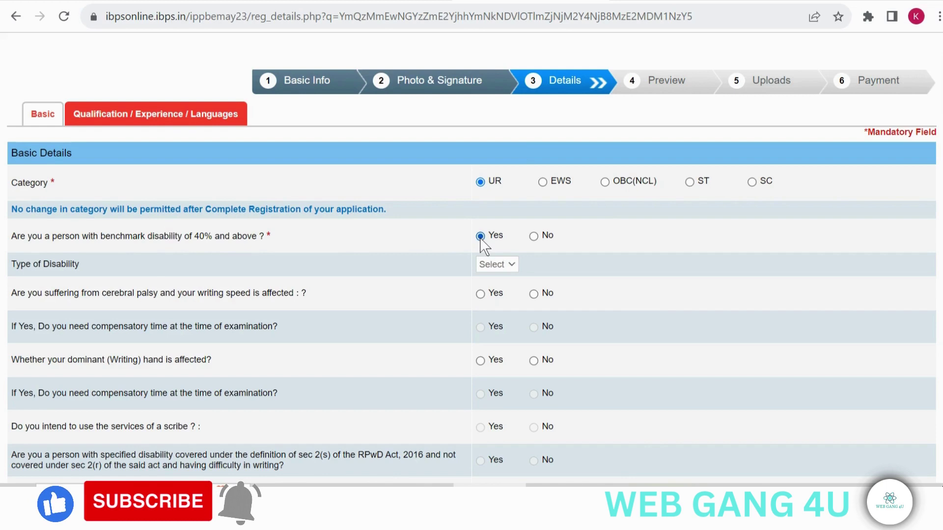
left_click(488, 267)
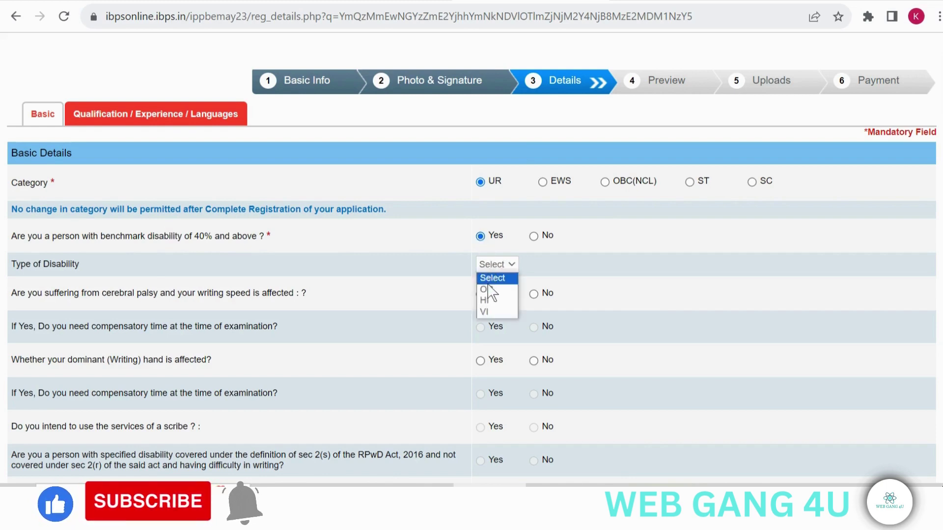
left_click(487, 300)
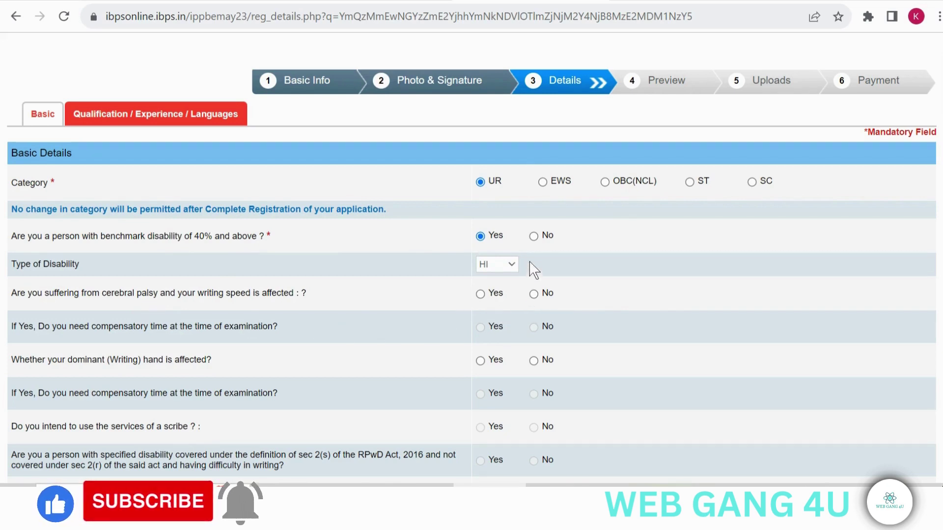
Step: Answer No to having a benchmark disability of 40% and above and No to a specified disability with difficulty in writing
left_click(534, 237)
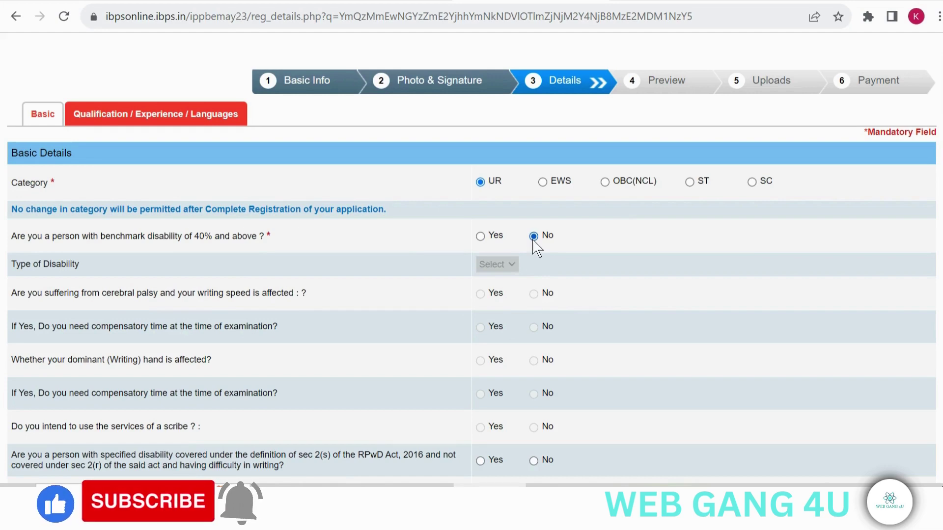
scroll(535, 248, "down", 4)
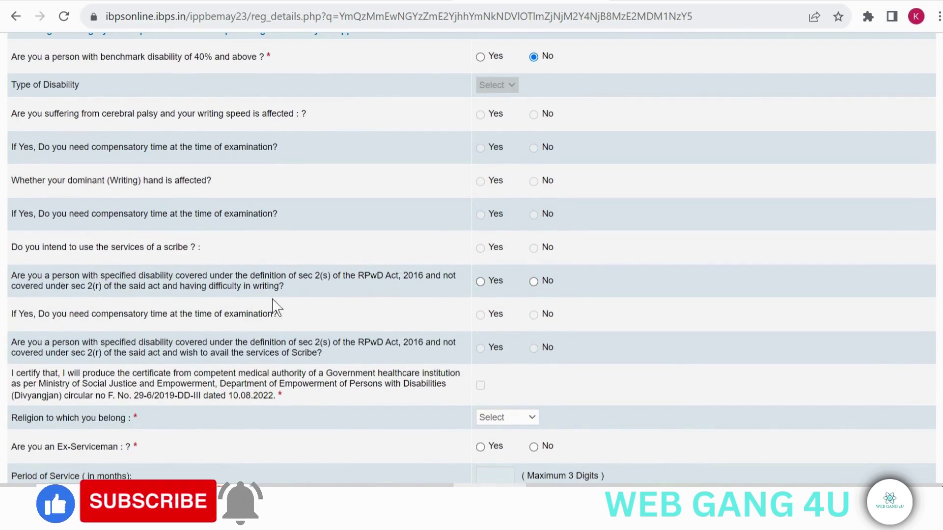
left_click(480, 281)
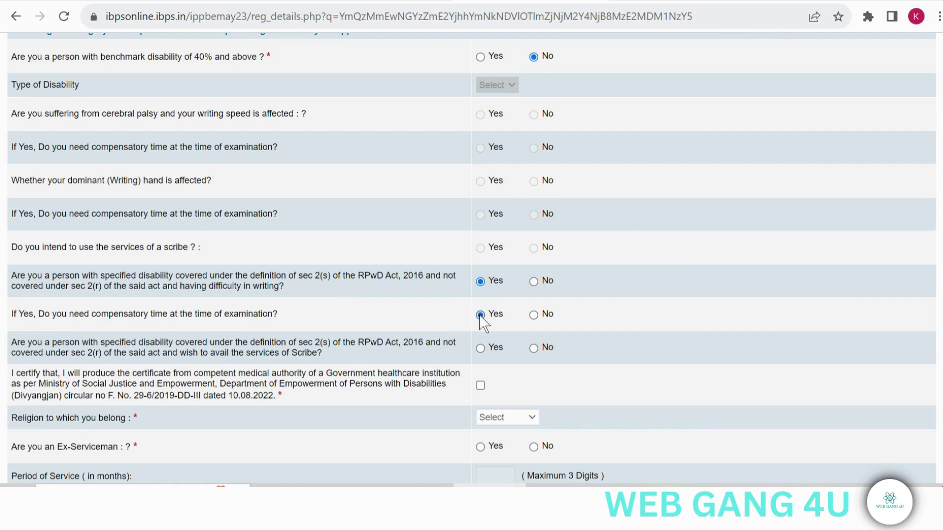
left_click(534, 315)
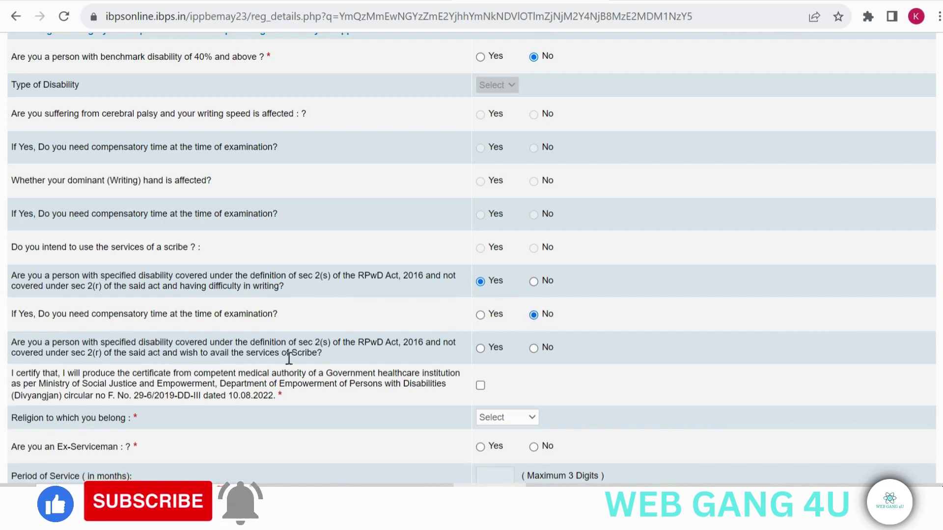
left_click(534, 281)
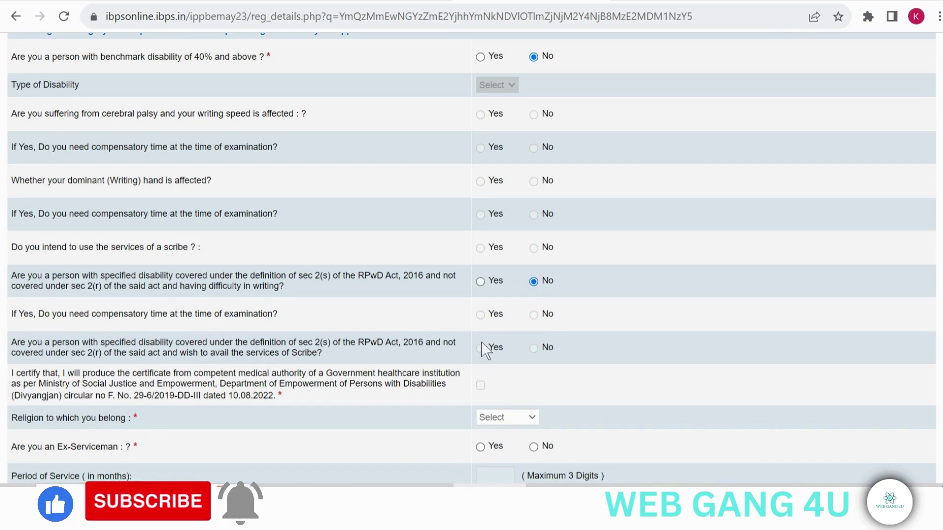
Step: Set the religion to Hindu and answer No to both the ex-serviceman and religious minority community questions
scroll(481, 344, "down", 2)
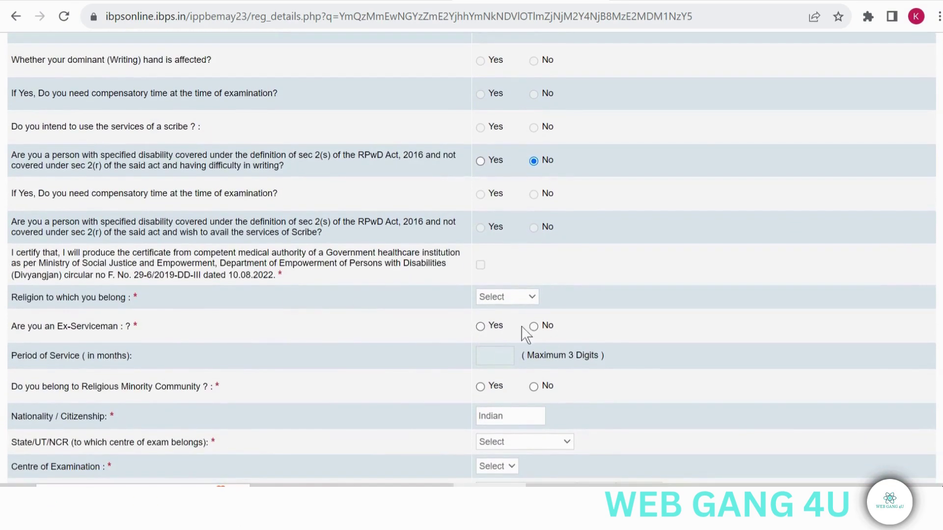
left_click(513, 299)
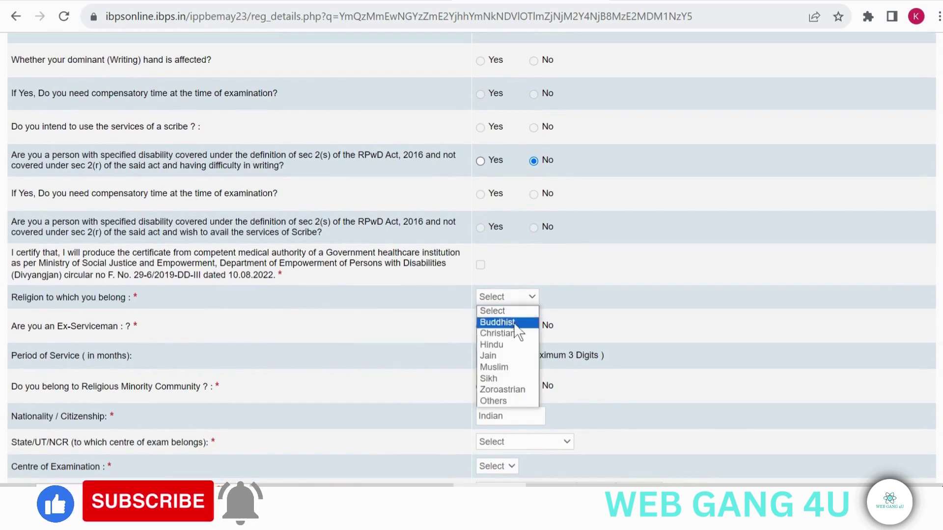
left_click(491, 345)
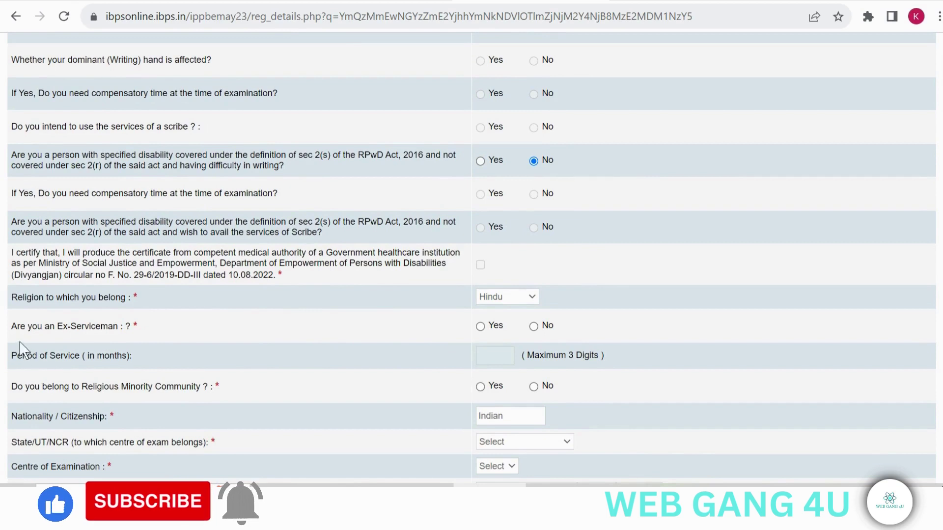
left_click(479, 326)
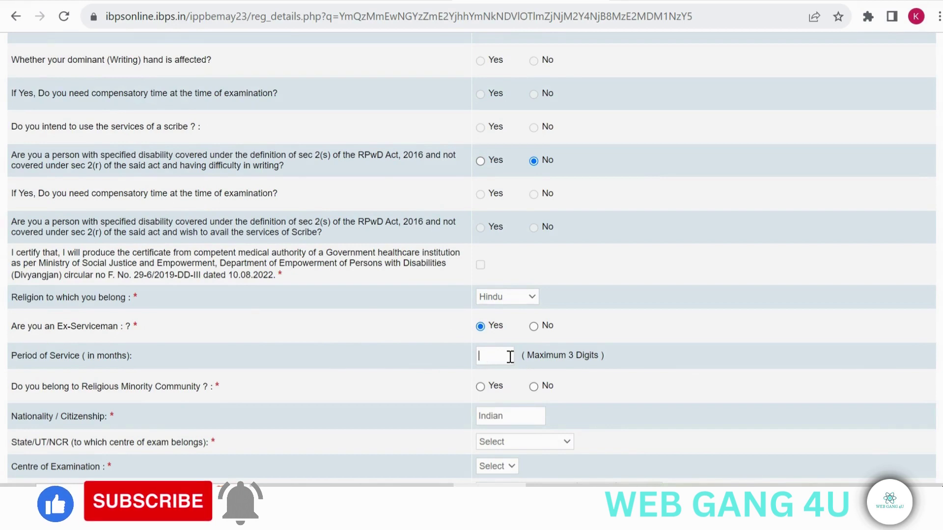
left_click(533, 327)
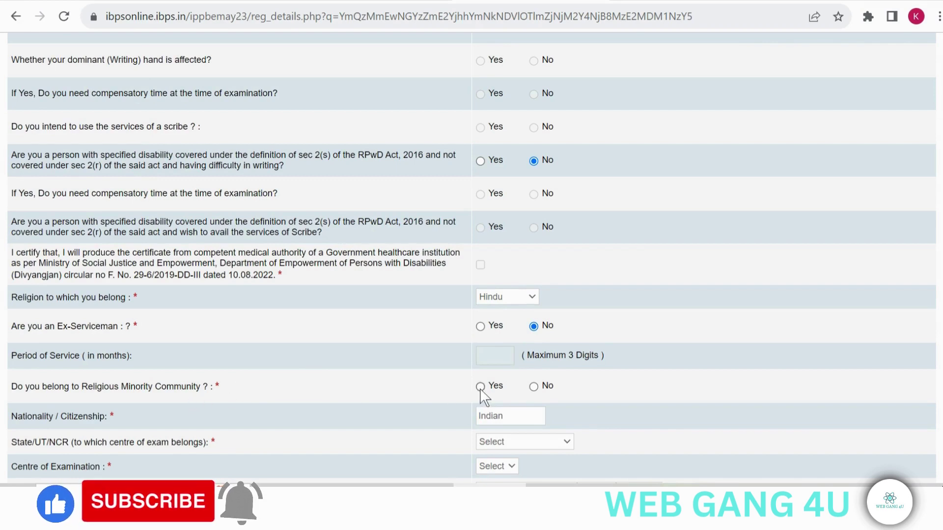
left_click(534, 387)
Step: Set the examination centre's state to New Delhi and the circle of Preferred Job Location 1 to Uttarakhand
scroll(537, 393, "down", 3)
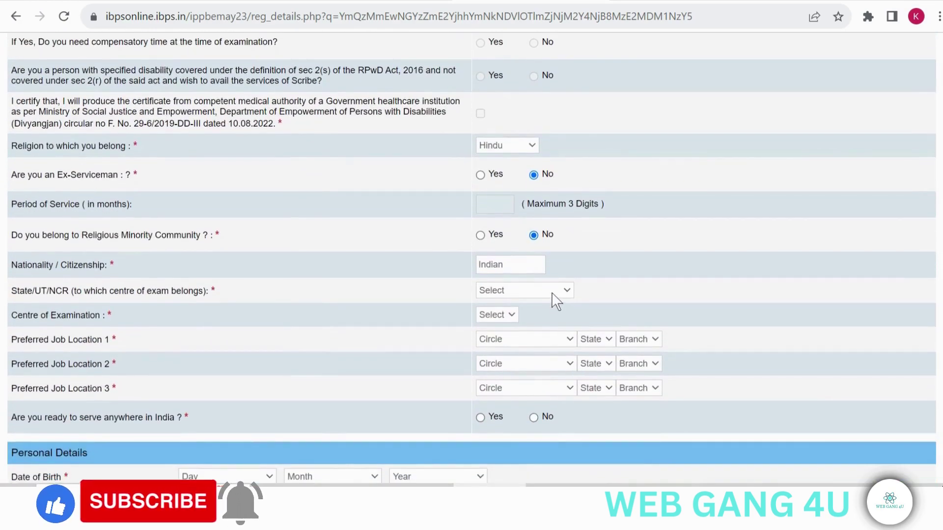
left_click(552, 292)
scroll(521, 162, "down", 3)
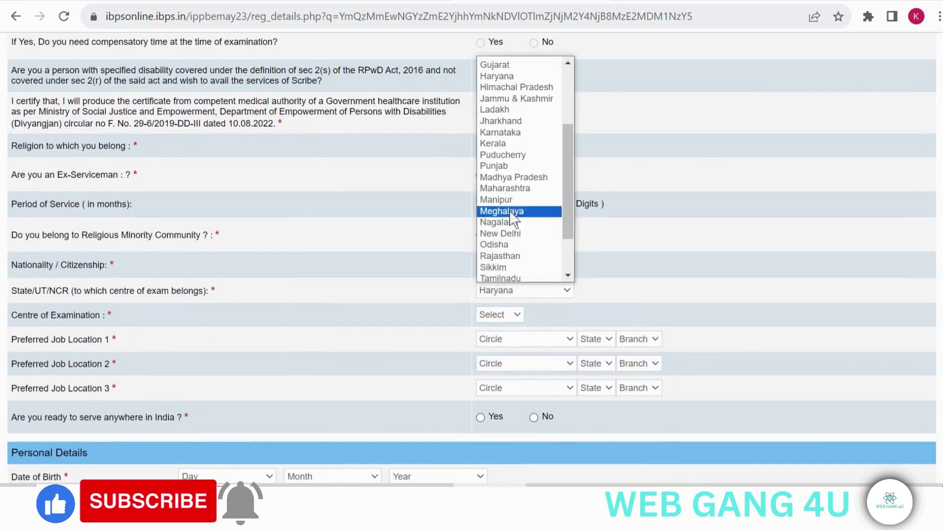
key("Escape")
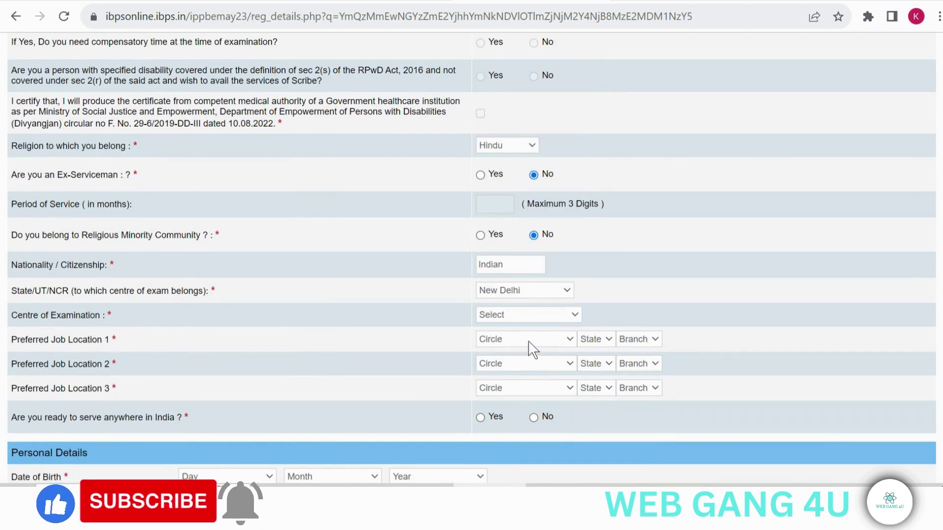
left_click(528, 342)
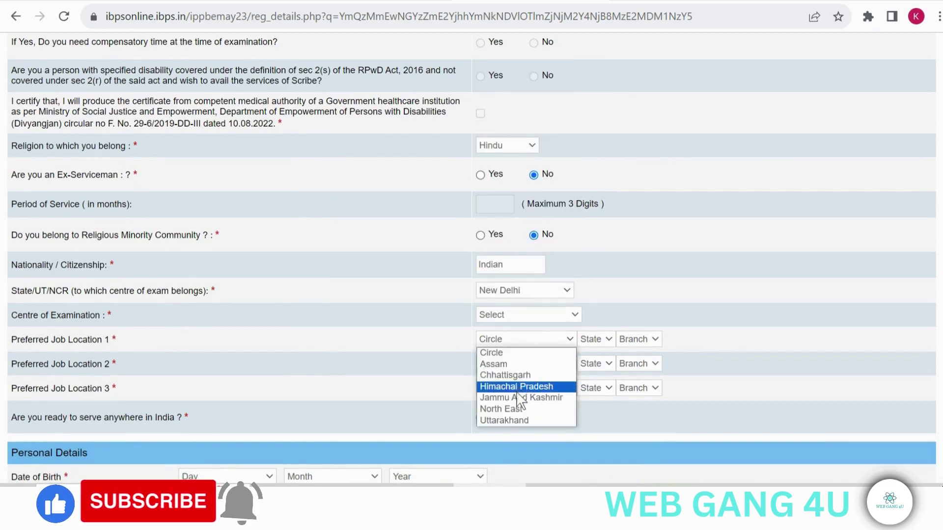
left_click(514, 418)
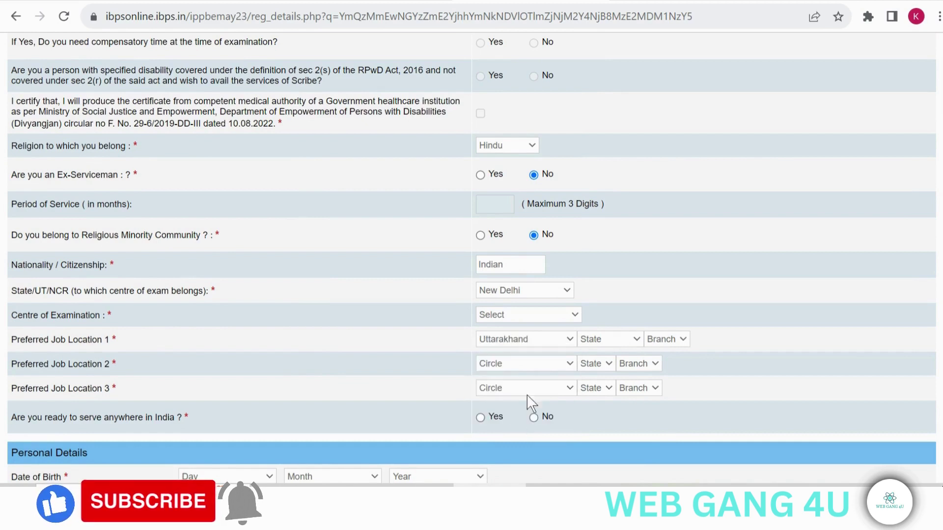
Step: Set the Centre of Examination to Delhi-NCR/Delhi and the state of Preferred Job Location 1 to Uttarakhand
left_click(522, 317)
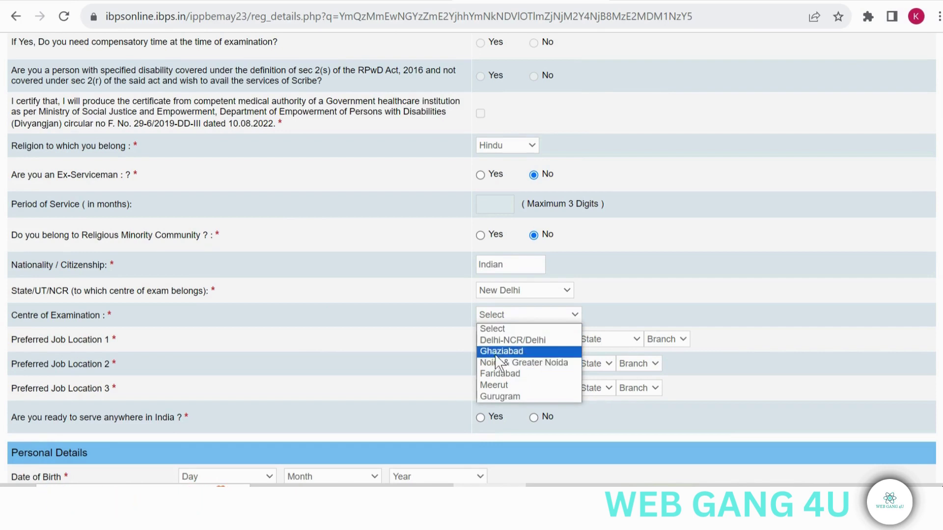
left_click(519, 340)
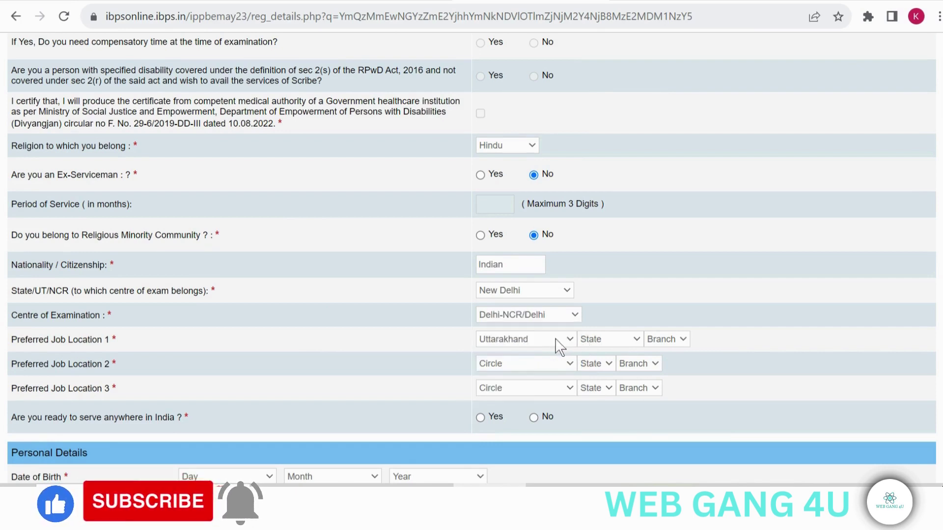
left_click(622, 340)
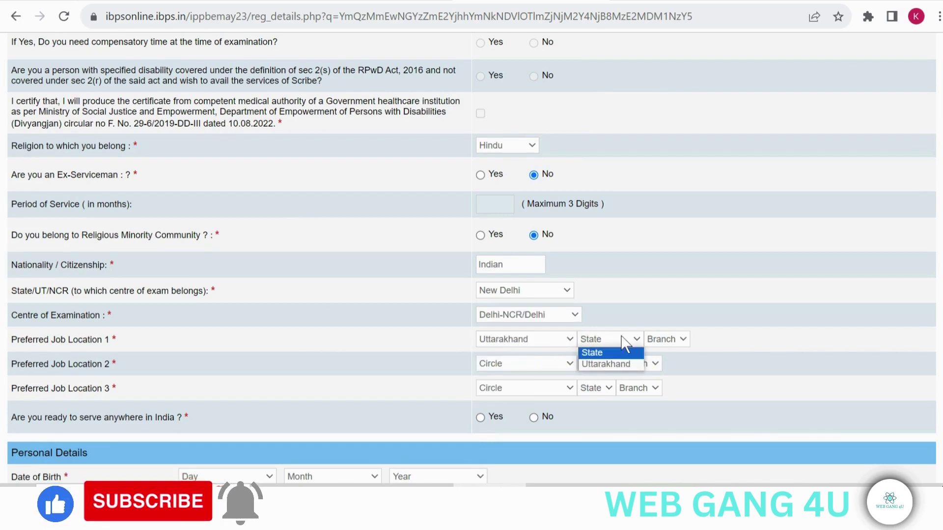
left_click(612, 364)
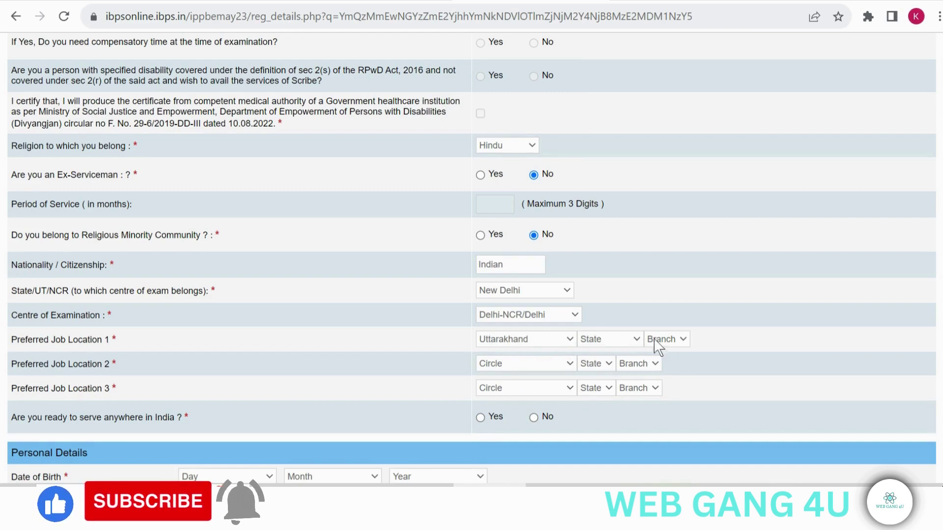
Step: Choose HARIDWAR as the branch for Preferred Job Location 1, keeping Uttarakhand as its circle
left_click(676, 340)
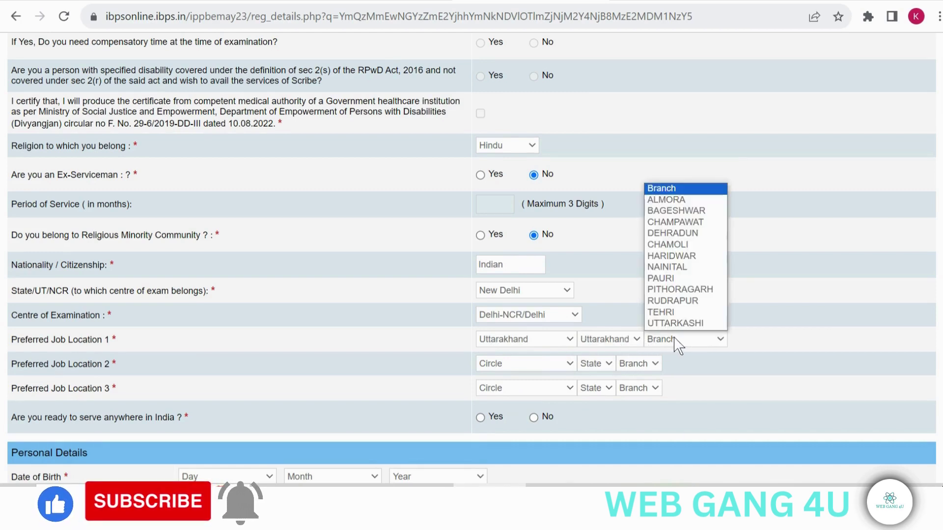
left_click(566, 341)
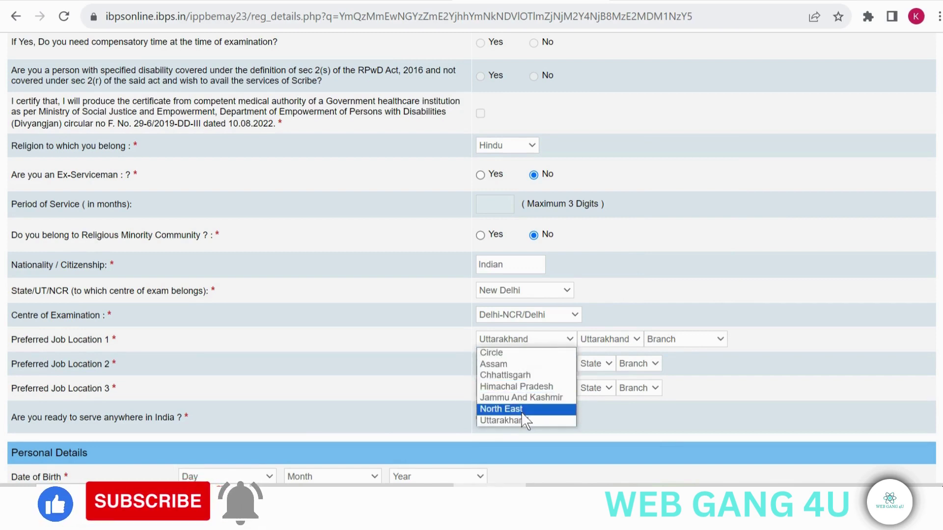
left_click(676, 340)
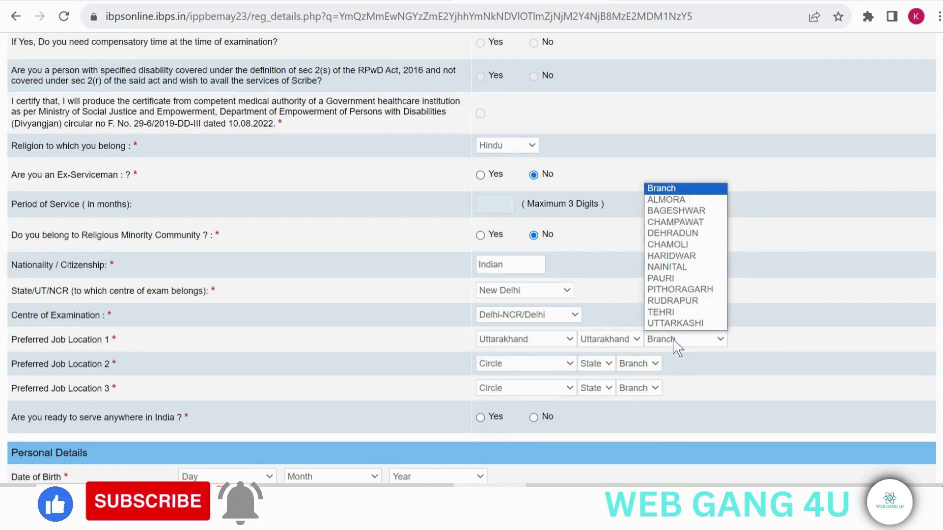
left_click(672, 340)
left_click(673, 341)
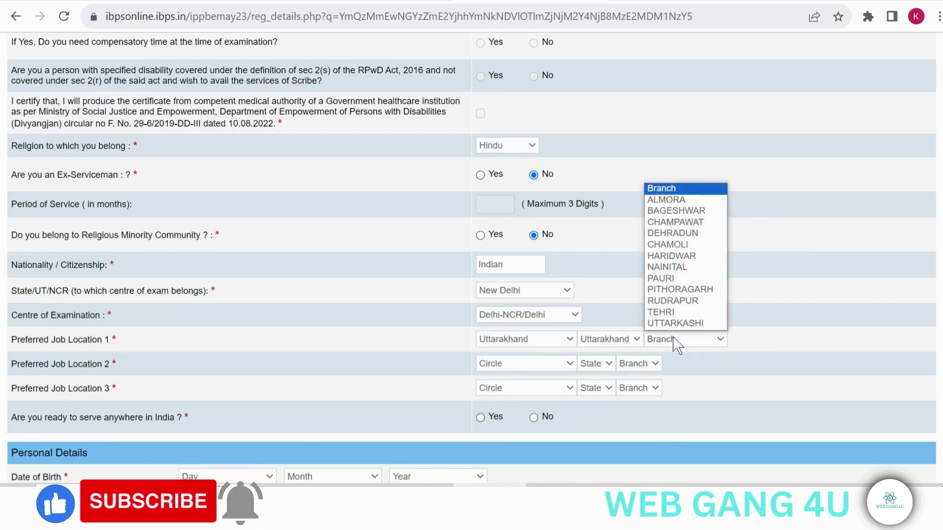
left_click(670, 256)
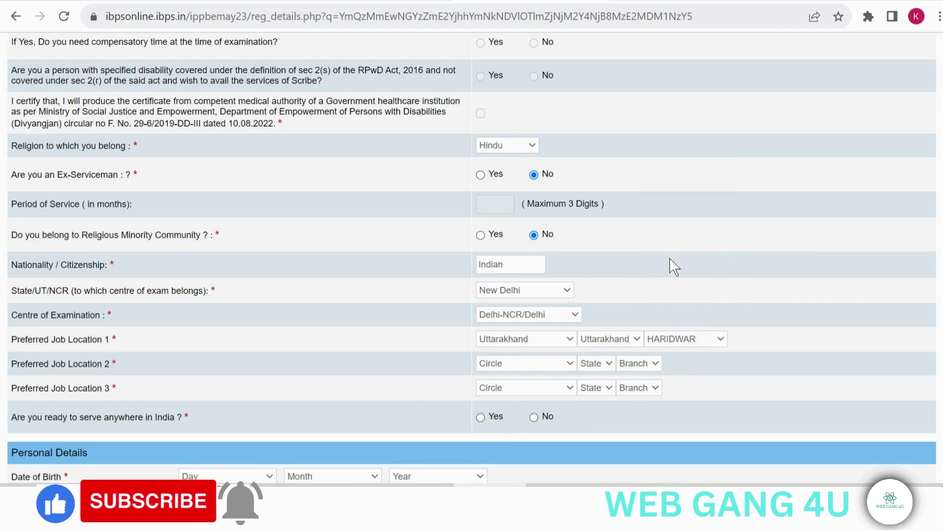
Step: Set Preferred Job Location 2 to the North East circle, Arunachal Pradesh state and ITANAGAR branch
left_click(504, 365)
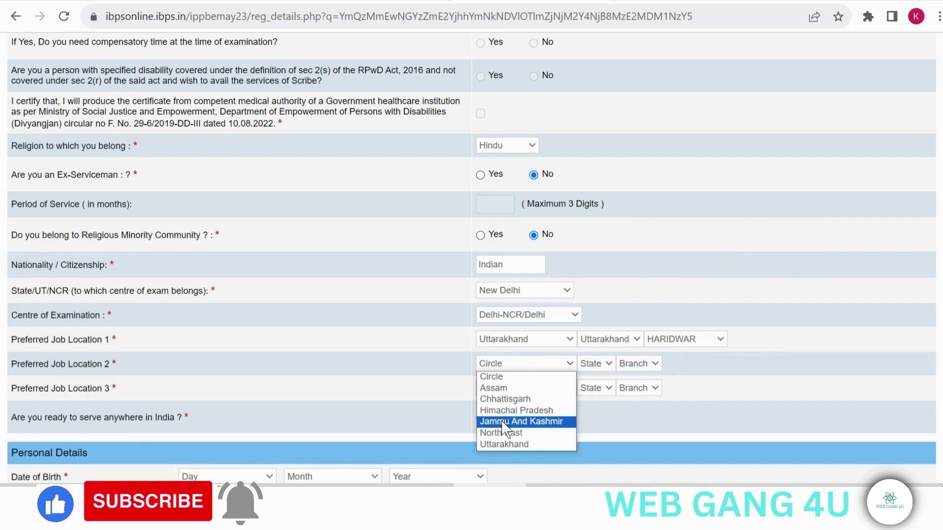
left_click(558, 404)
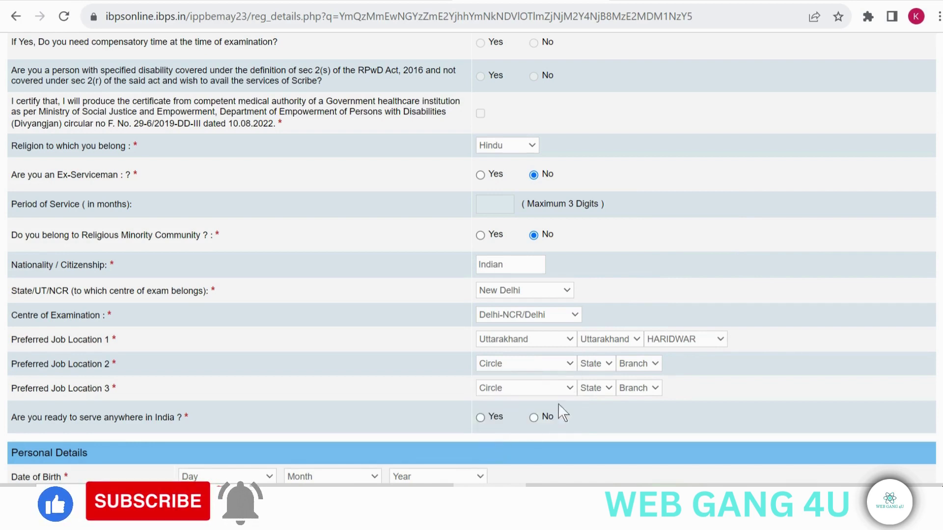
left_click(593, 361)
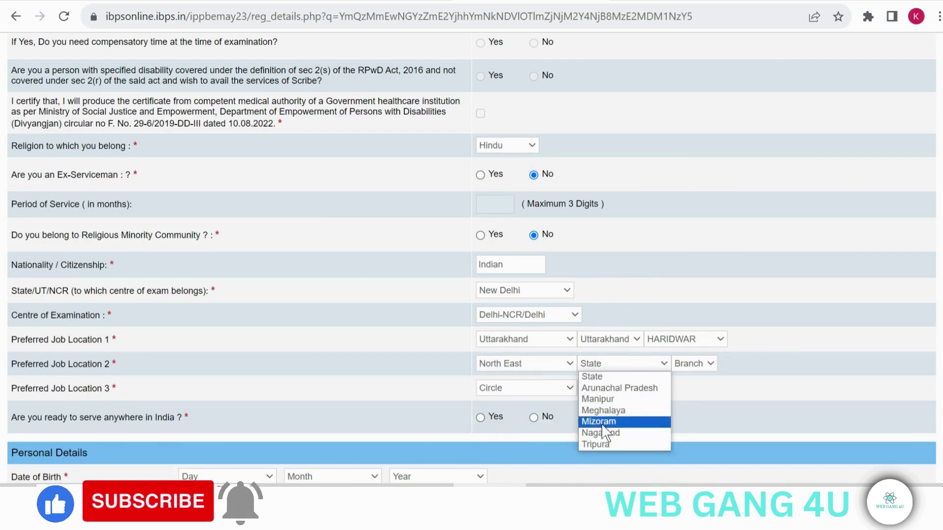
left_click(618, 388)
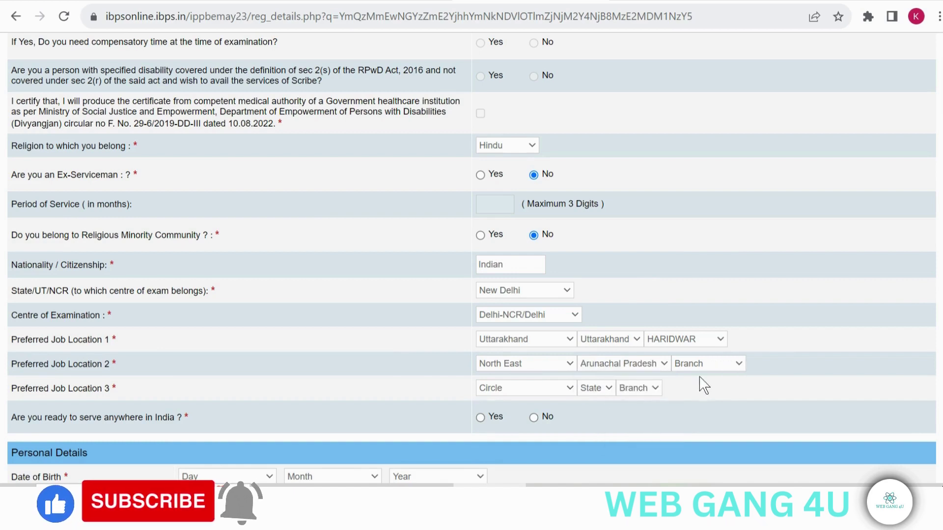
left_click(703, 366)
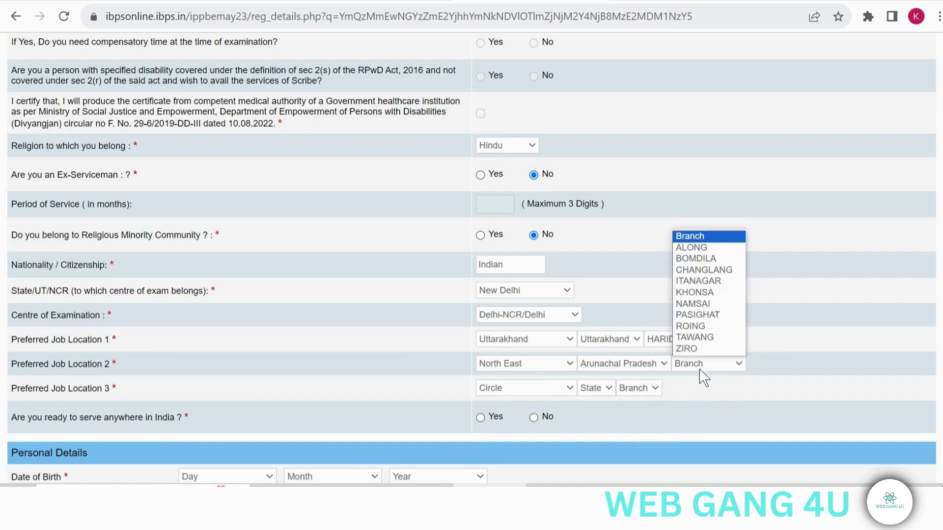
left_click(689, 280)
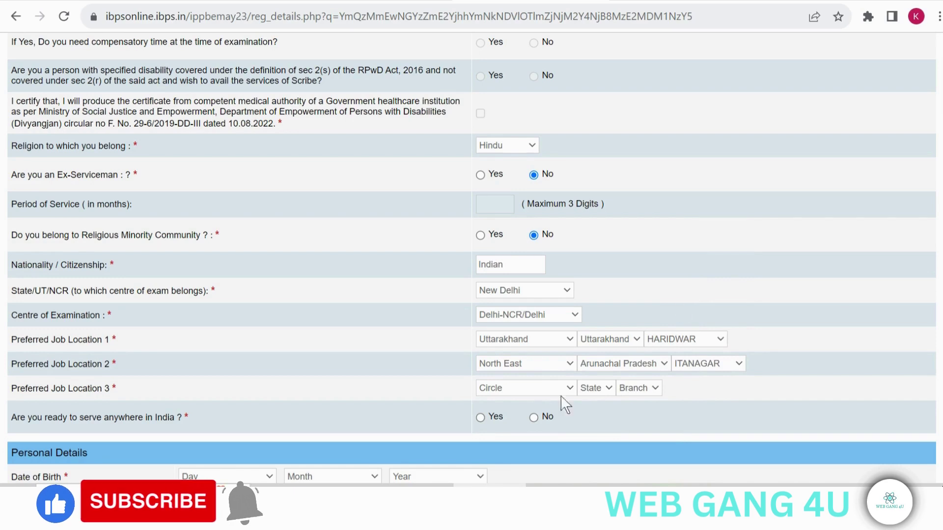
Step: Set Preferred Job Location 3 to the Himachal Pradesh circle, Himachal Pradesh state and KULLU branch
left_click(514, 389)
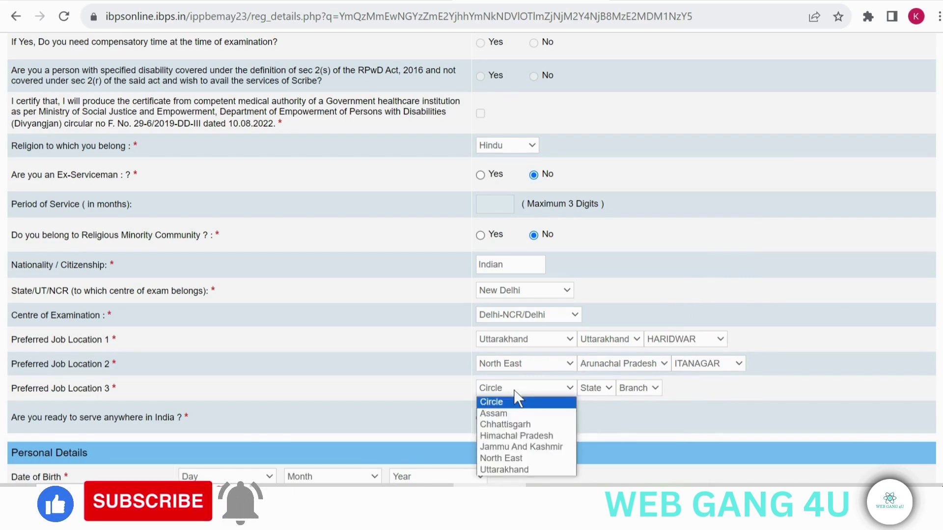
left_click(515, 435)
left_click(593, 387)
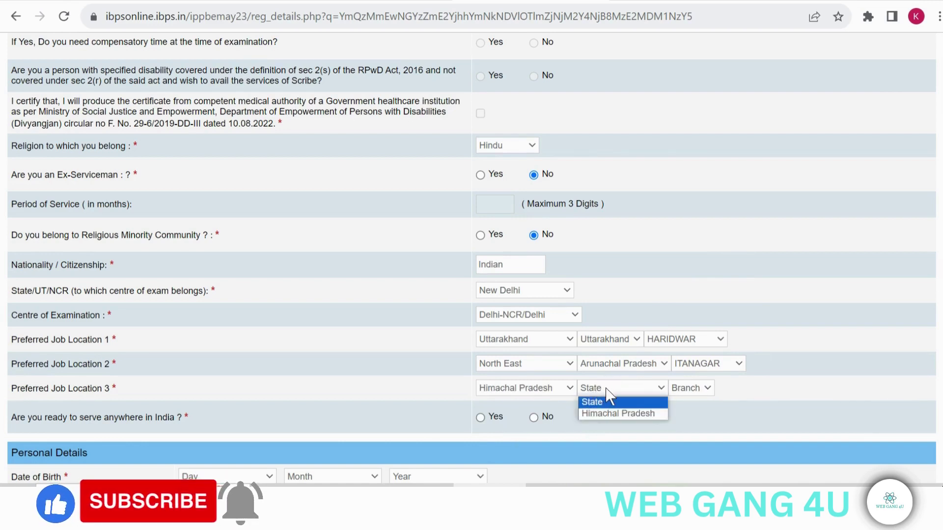
left_click(606, 389)
left_click(606, 391)
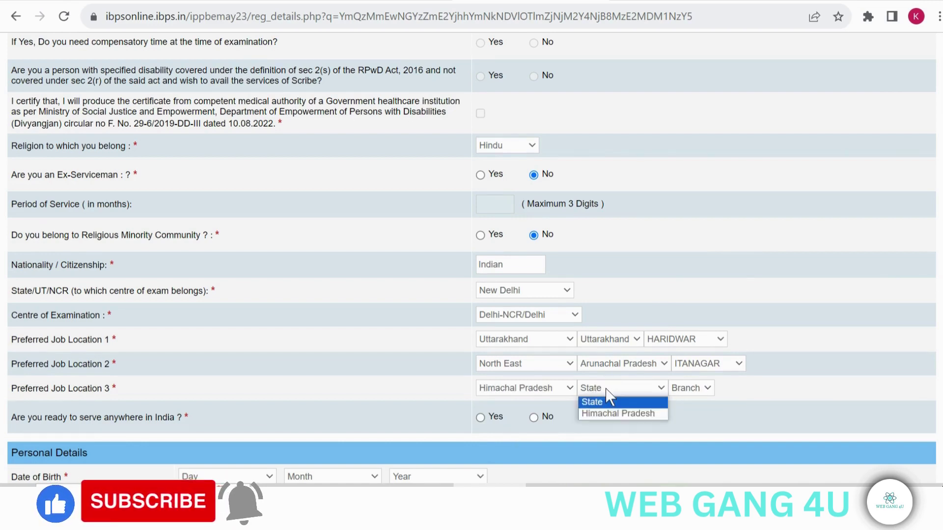
left_click(612, 413)
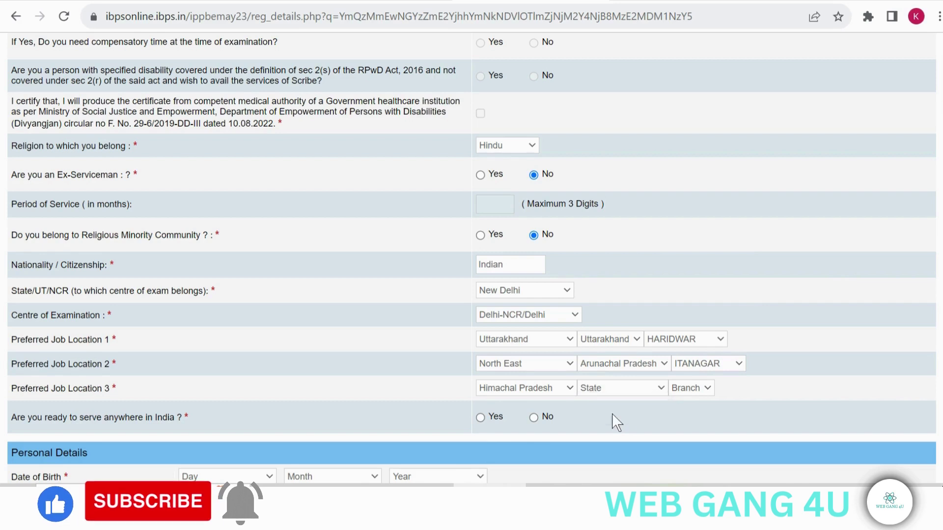
left_click(690, 386)
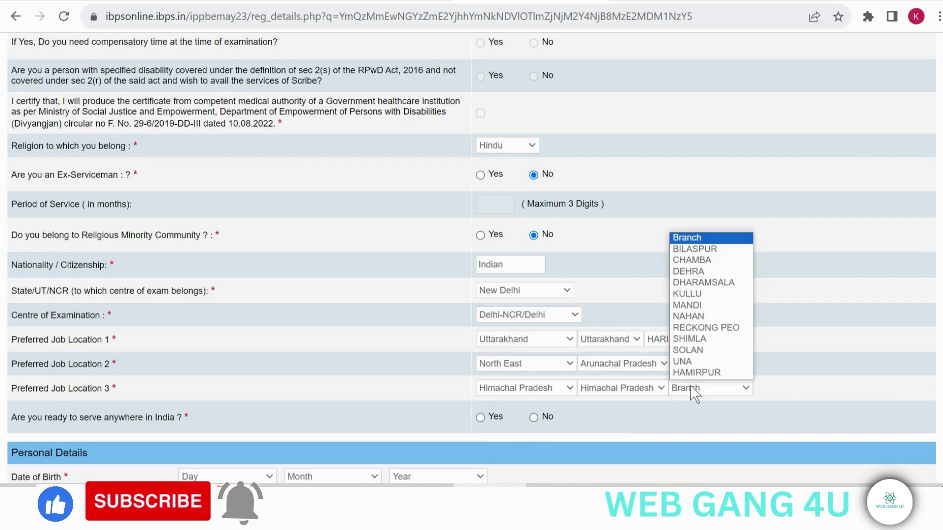
left_click(692, 293)
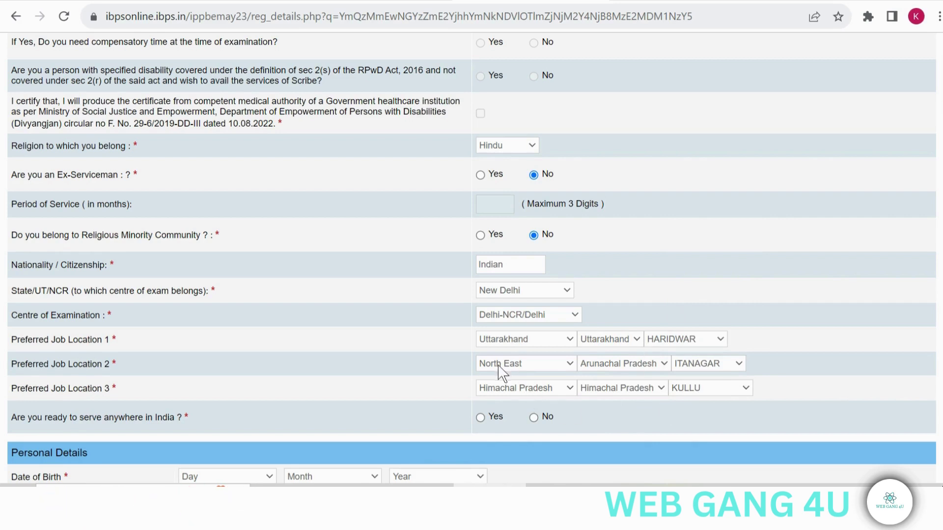
scroll(497, 366, "down", 1)
scroll(497, 365, "down", 1)
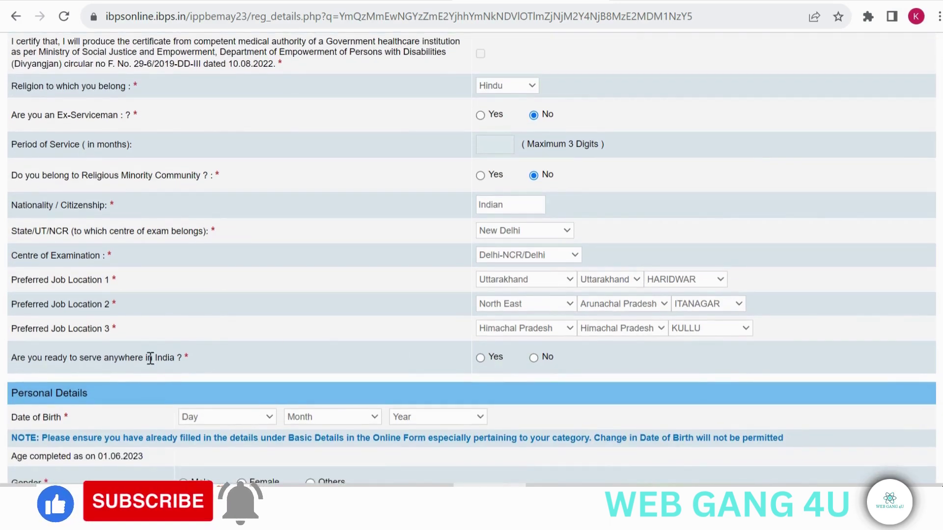